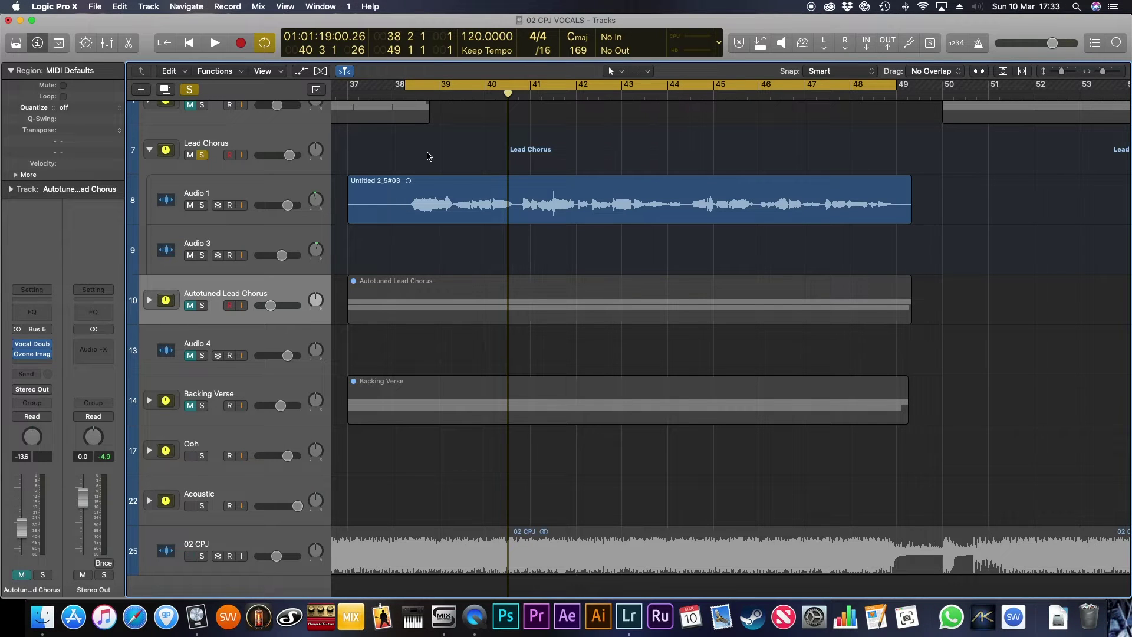
- Unsolo Lead Chorus and play the chorus from bar 38, stopping around bar 42
{"action": "left_click", "coordinate": [202, 155]}
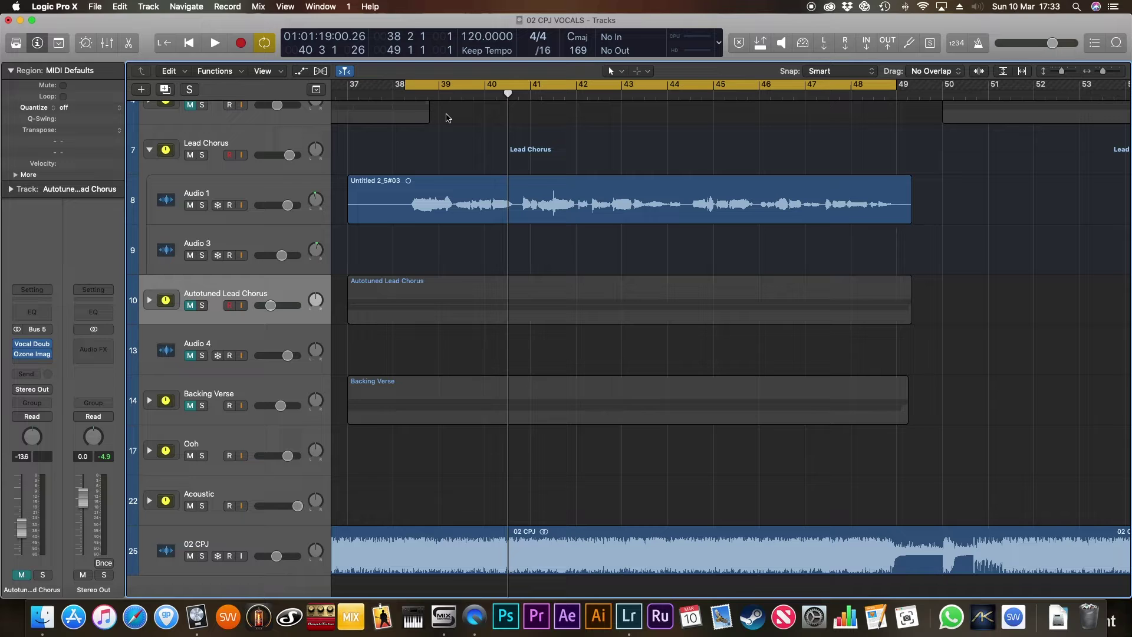
{"action": "key", "text": "space"}
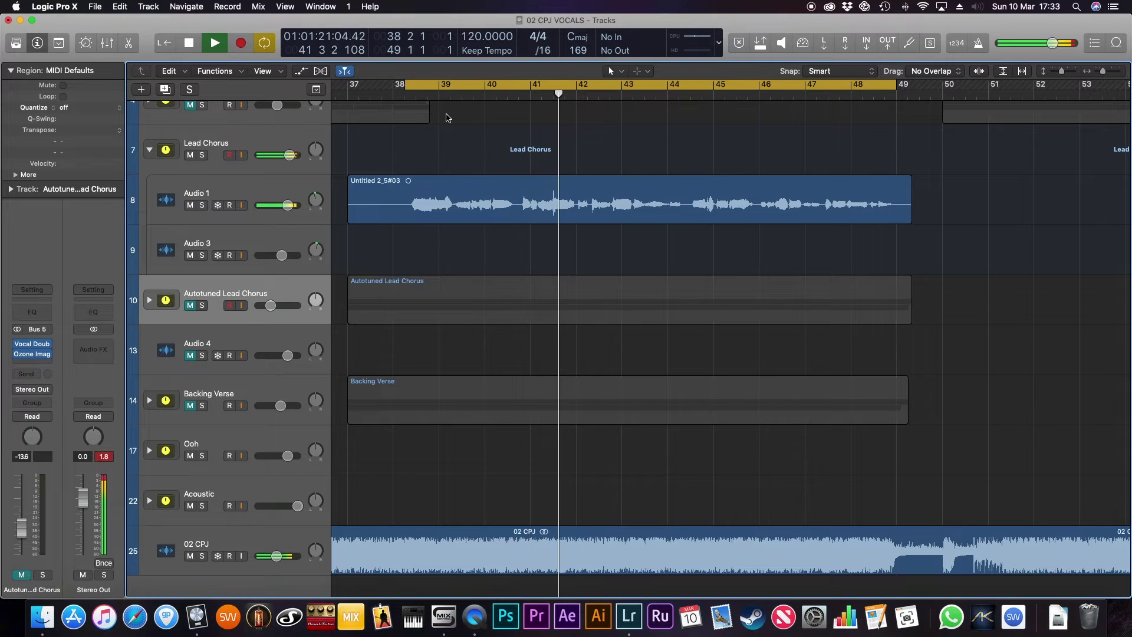
{"action": "key", "text": "space"}
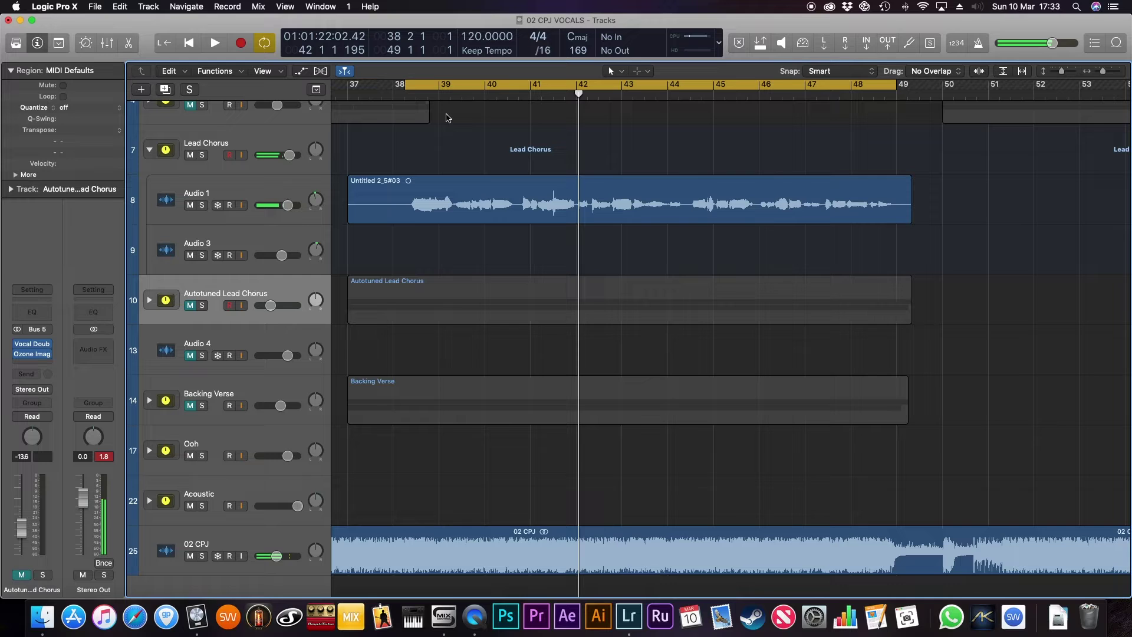
- Re-solo Lead Chorus, select the Audio 1 vocal region and place the playhead at bar 37
{"action": "left_click", "coordinate": [202, 156]}
{"action": "left_click", "coordinate": [231, 186]}
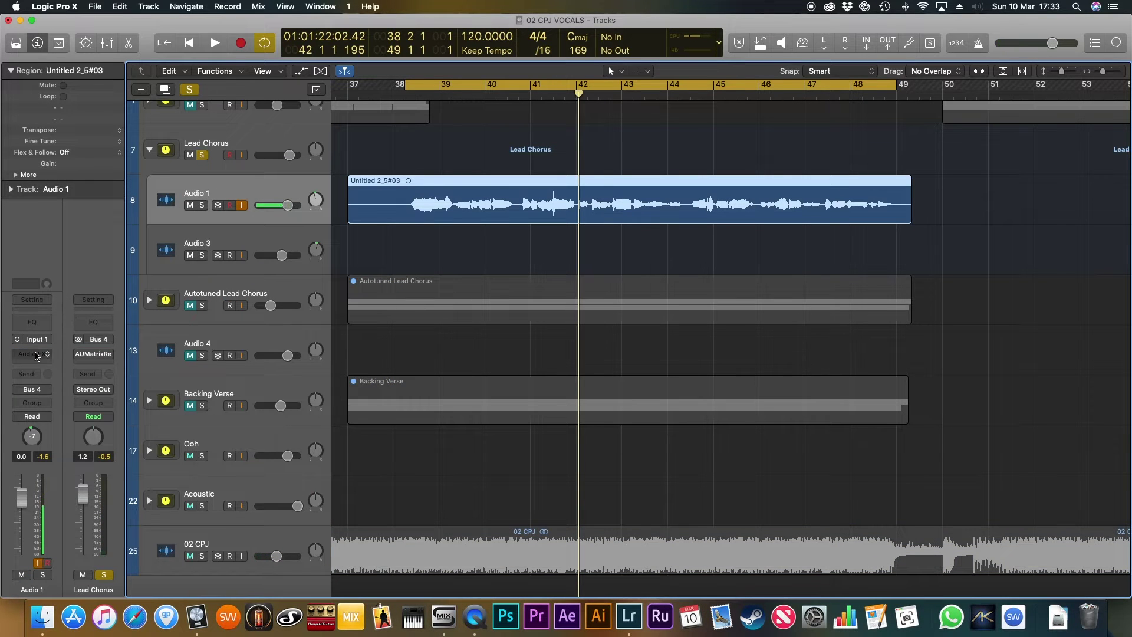
{"action": "left_click", "coordinate": [228, 168]}
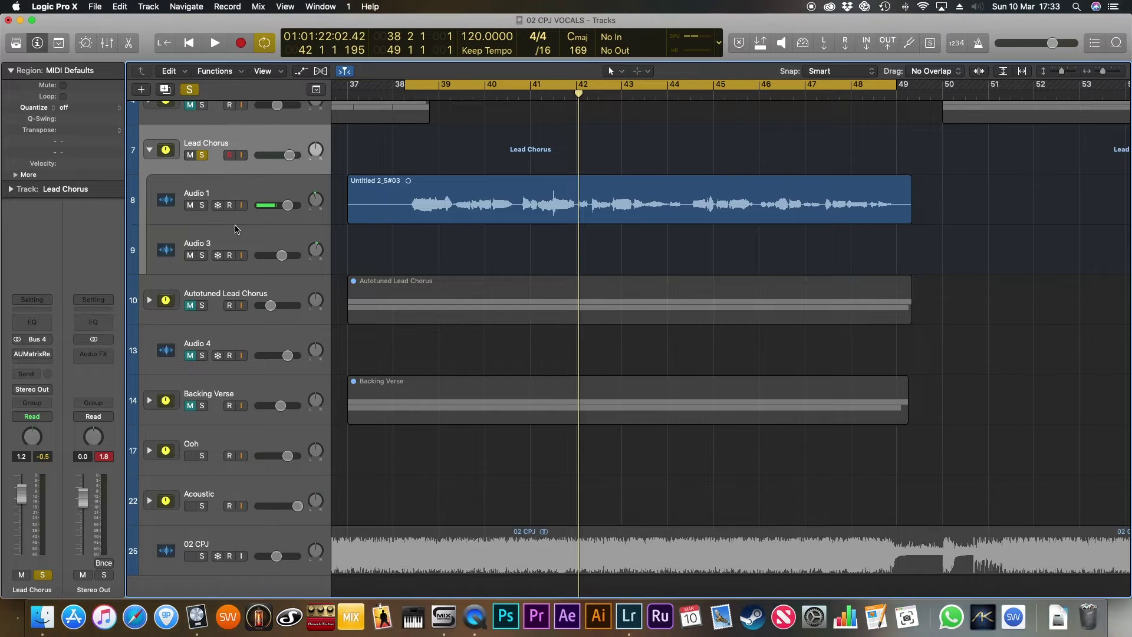
{"action": "left_click", "coordinate": [233, 183]}
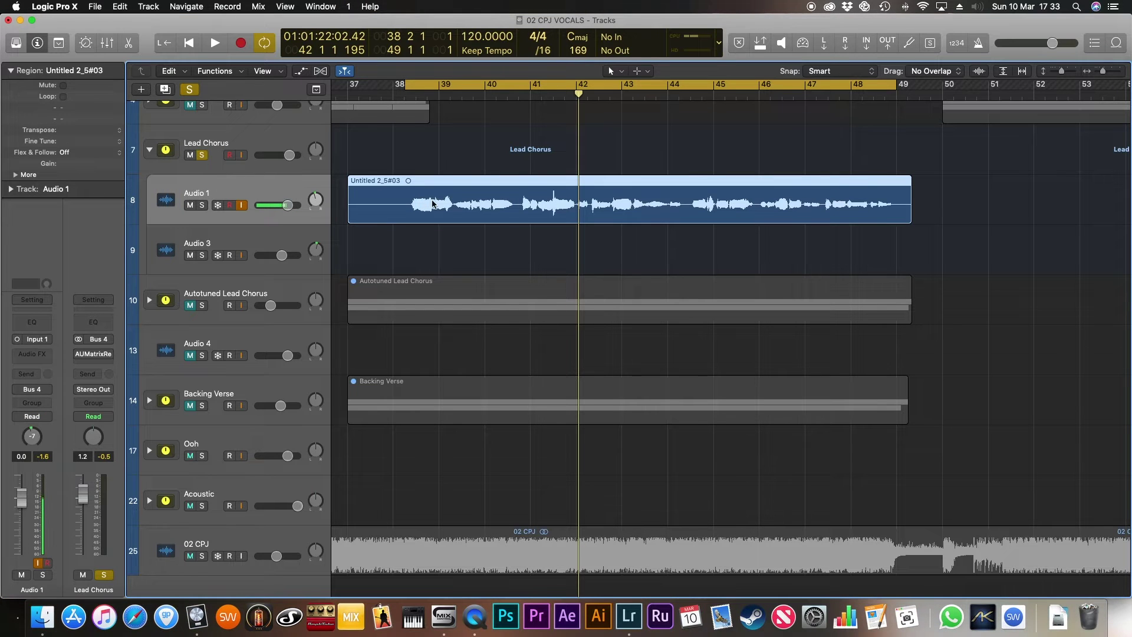
{"action": "left_click", "coordinate": [353, 93]}
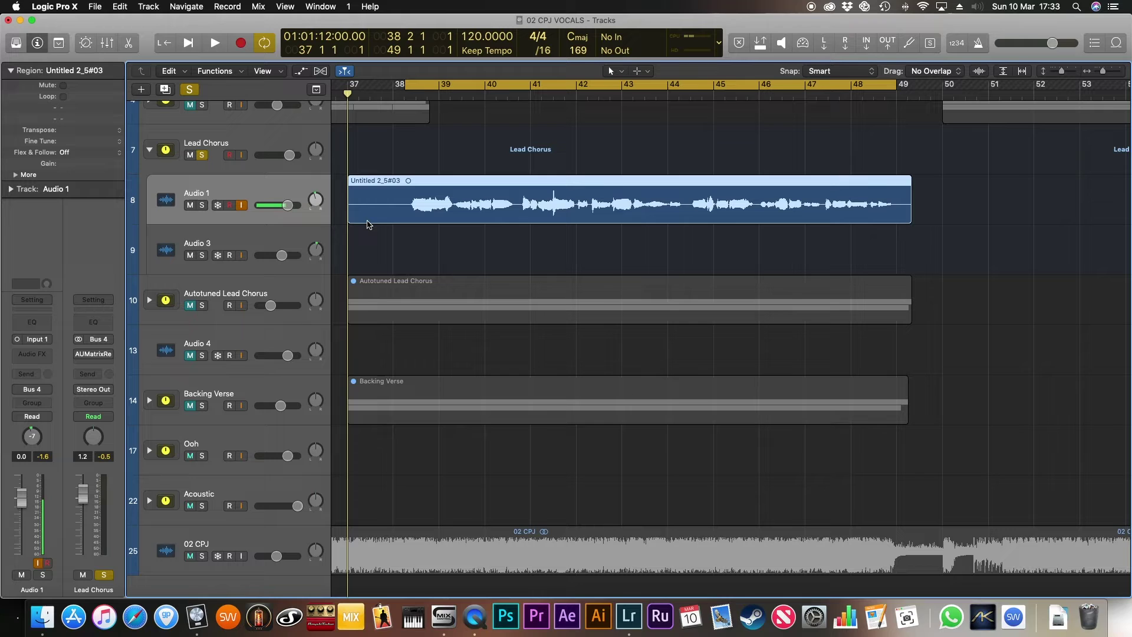
- Paste the vocal region onto Audio 3 and bring up its Audio FX plug-in list
{"action": "left_click", "coordinate": [274, 239]}
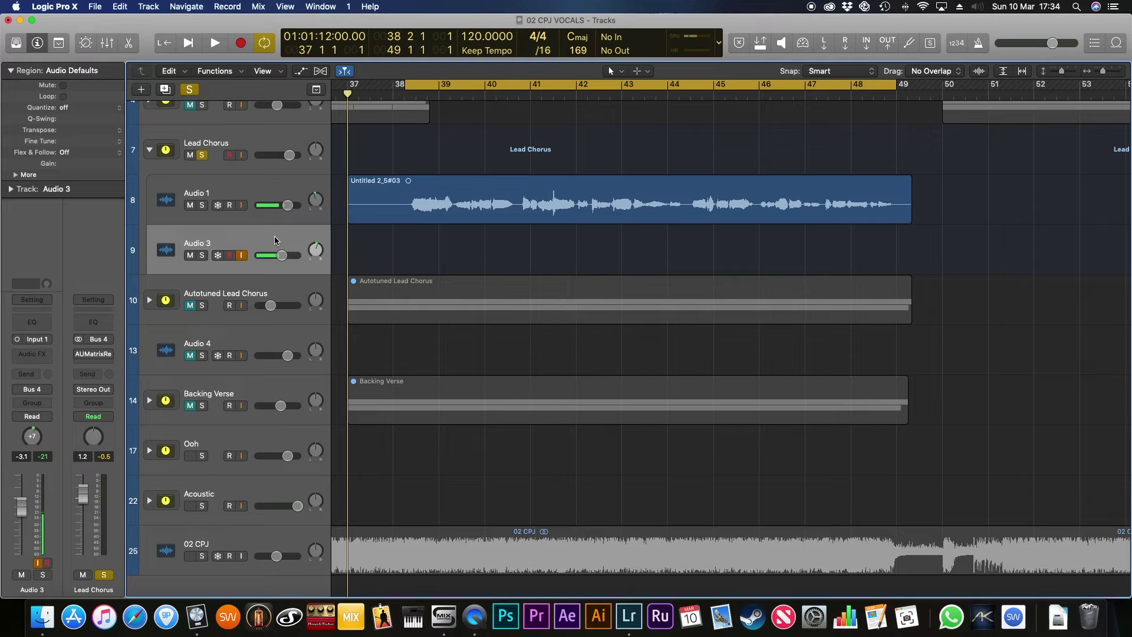
{"action": "key", "text": "super+v"}
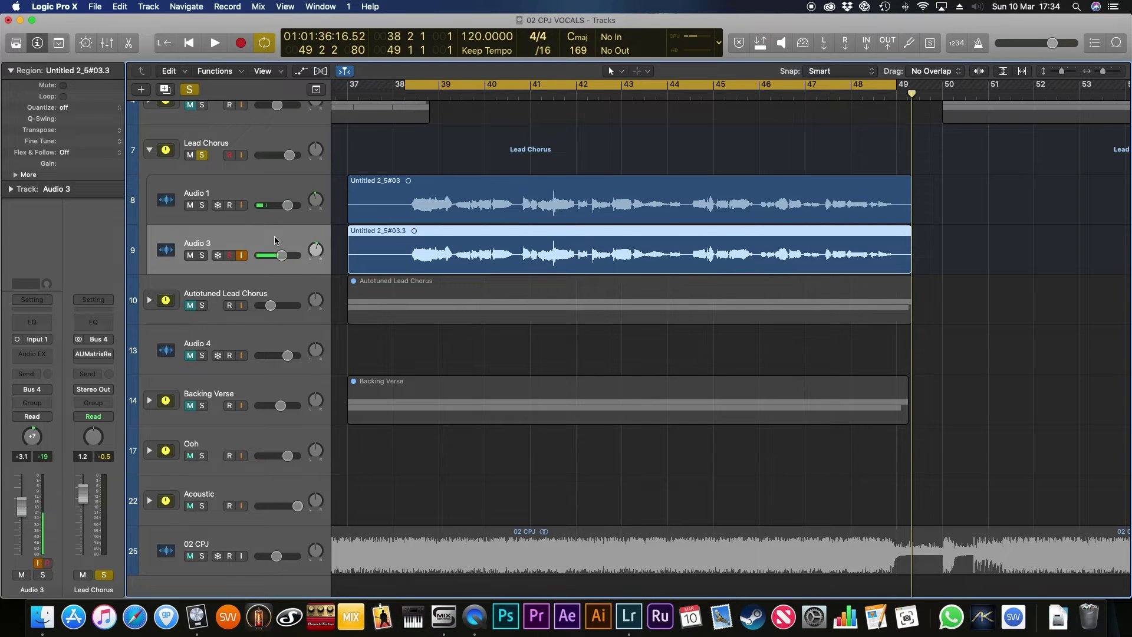
{"action": "left_click", "coordinate": [36, 357]}
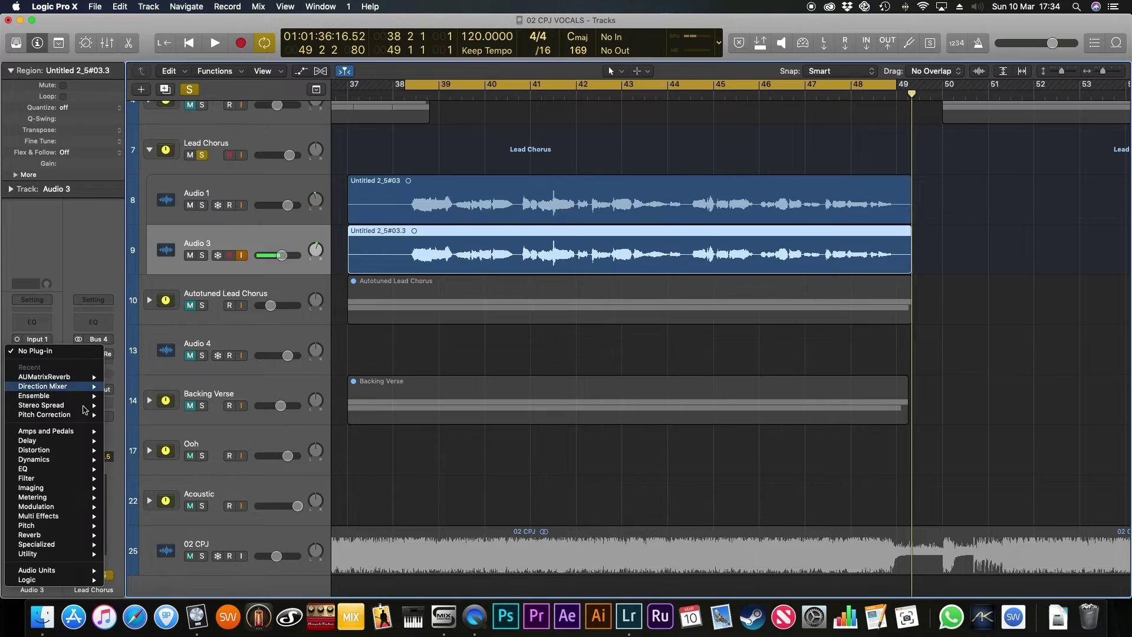
{"action": "mouse_move", "coordinate": [35, 526]}
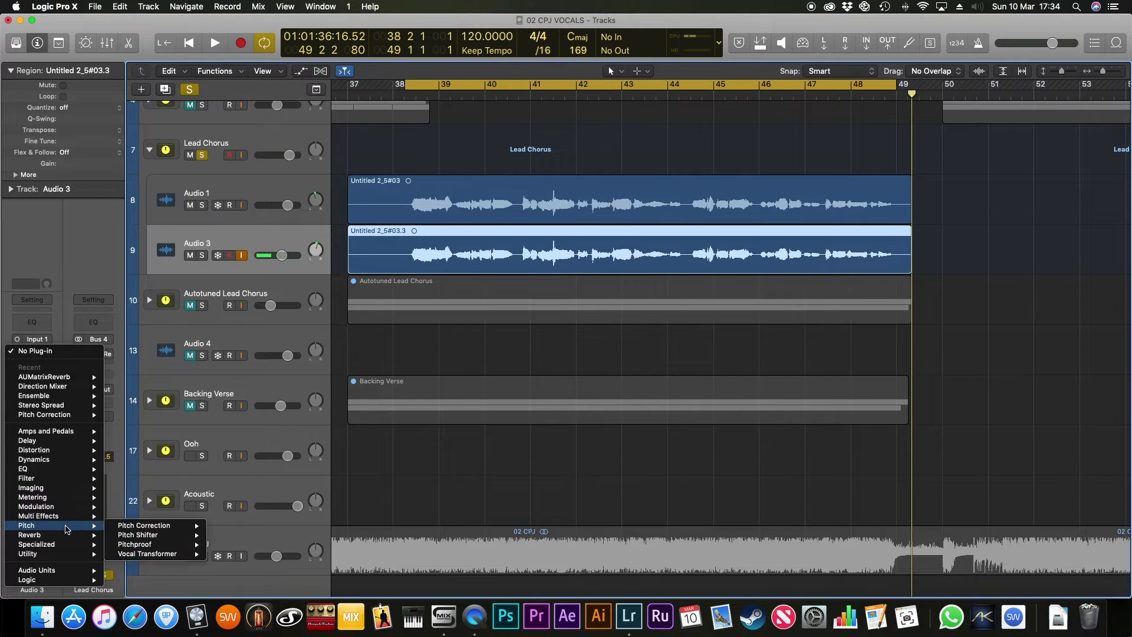
- Insert Pitch Correction on Audio 3 with the scale set to C major
{"action": "left_click", "coordinate": [229, 526]}
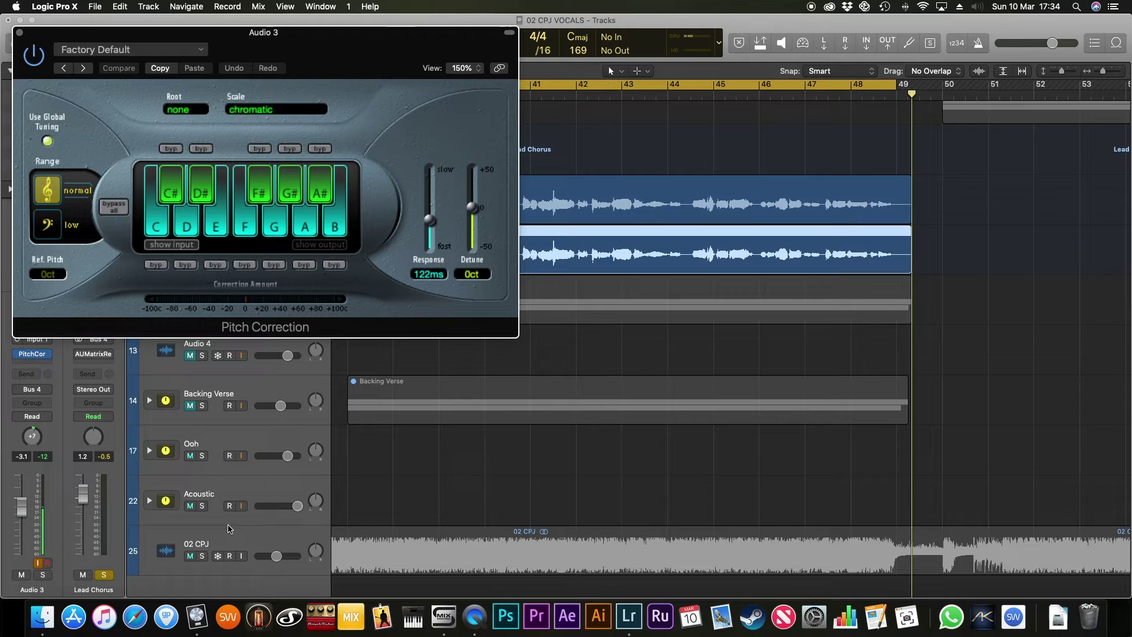
{"action": "left_click", "coordinate": [262, 111]}
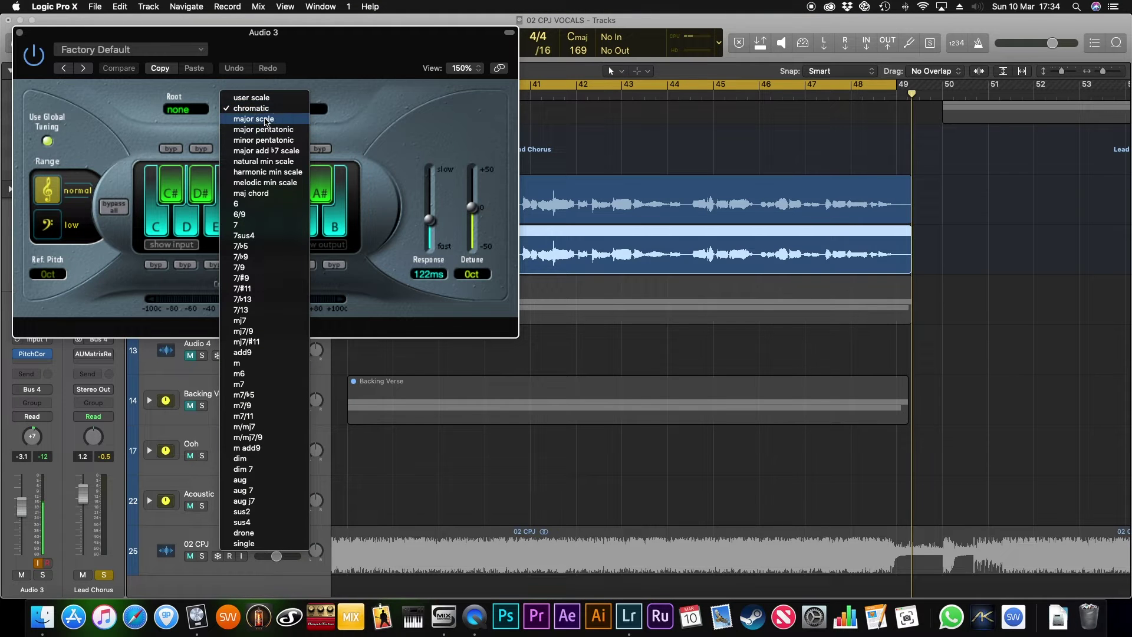
{"action": "left_click", "coordinate": [256, 118]}
{"action": "left_click", "coordinate": [178, 108]}
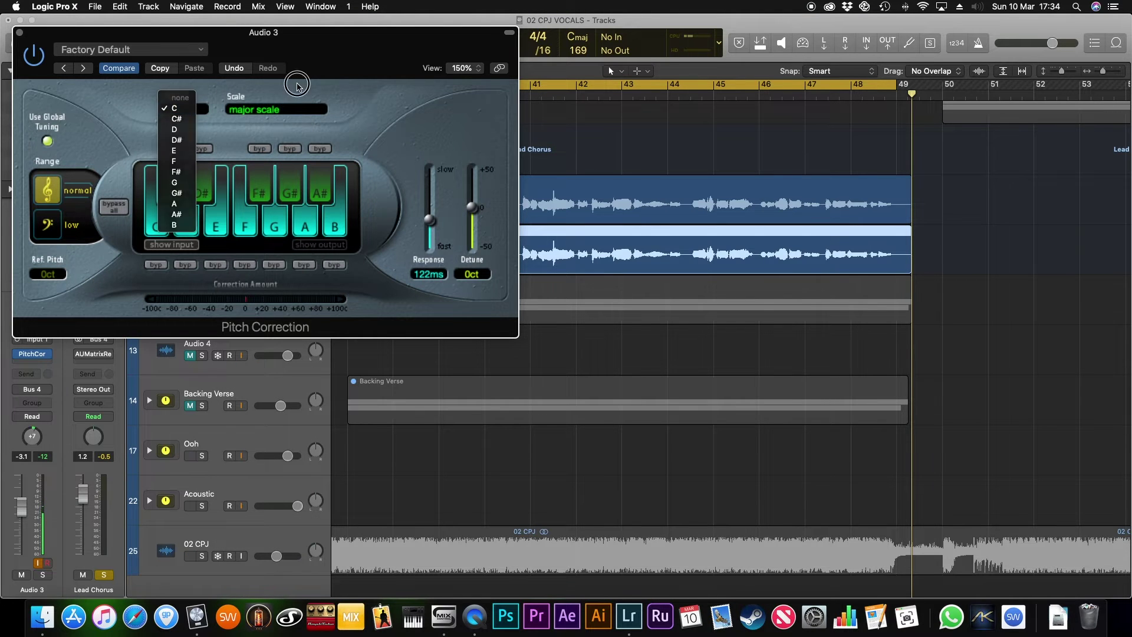
{"action": "left_click", "coordinate": [212, 104]}
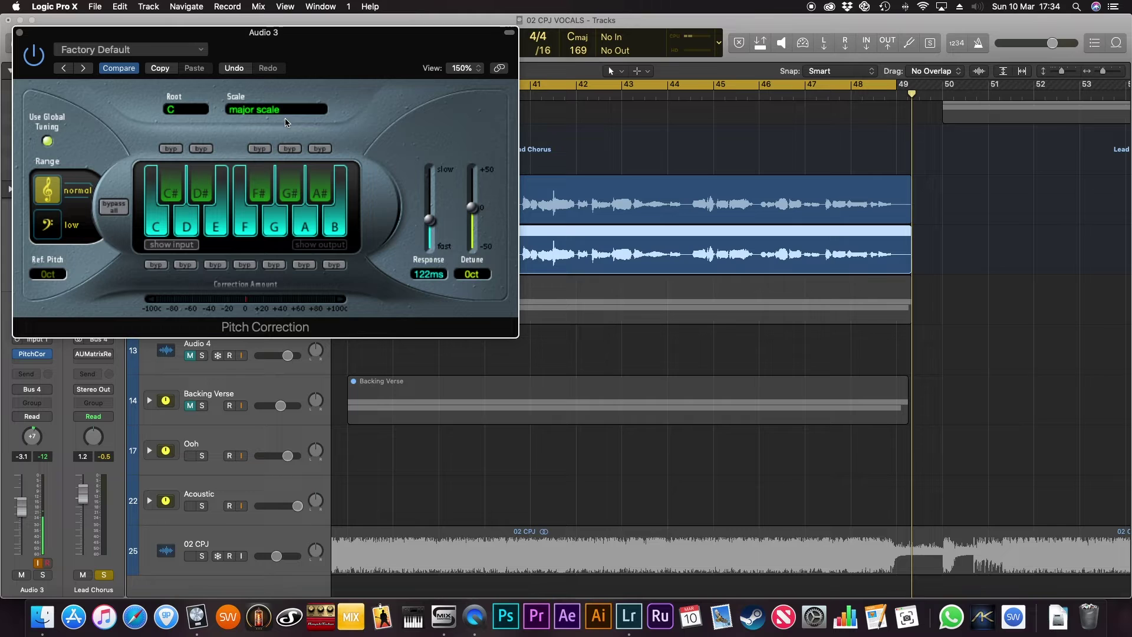
- Recheck the Pitch Correction settings, then solo Audio 3 and Lead Chorus and play
{"action": "left_click", "coordinate": [21, 34]}
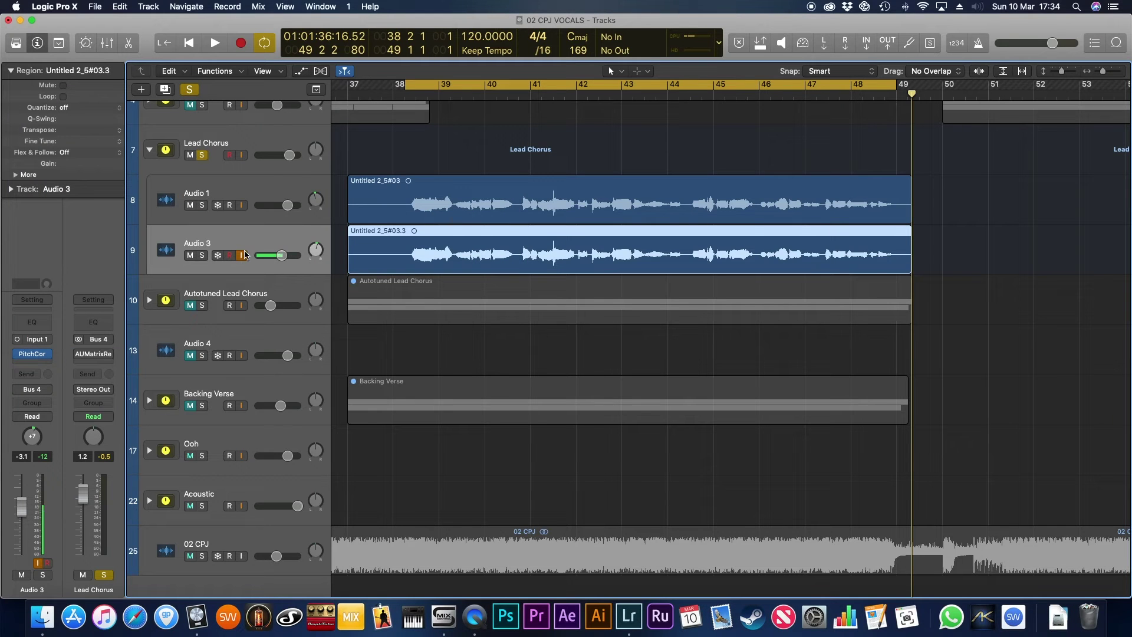
{"action": "left_click", "coordinate": [32, 354]}
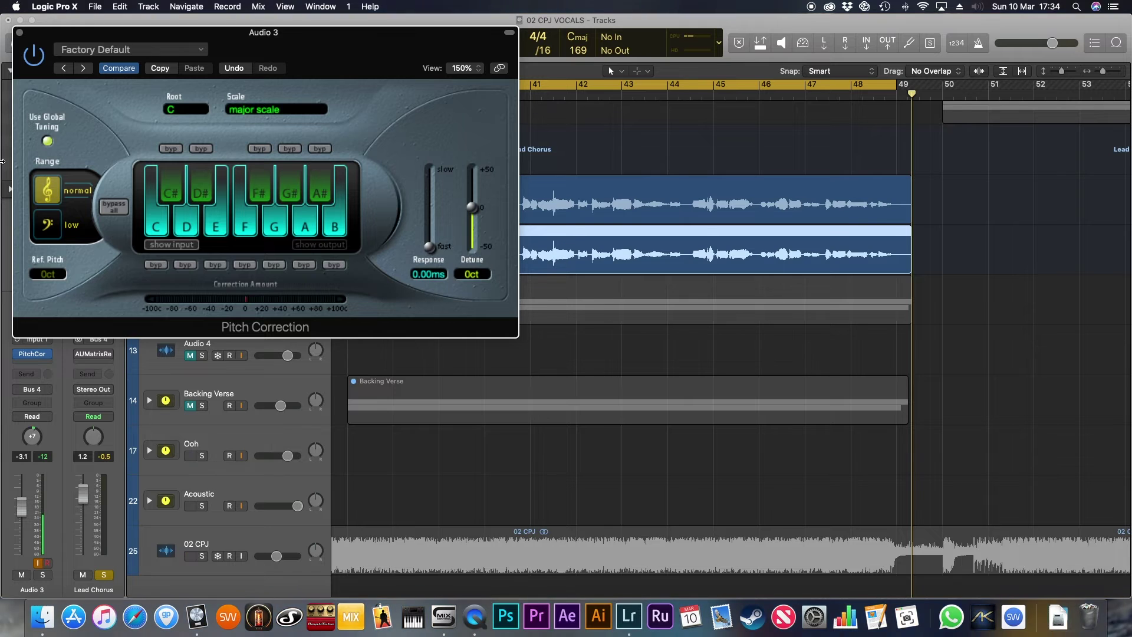
{"action": "left_click", "coordinate": [20, 33]}
{"action": "left_click", "coordinate": [201, 255]}
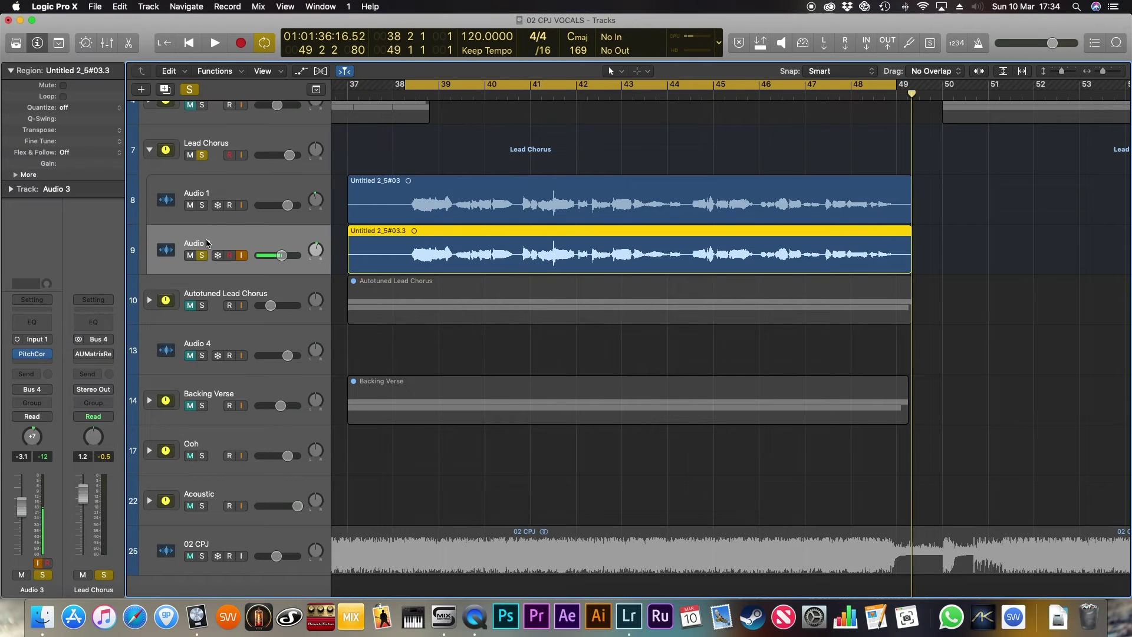
{"action": "left_click", "coordinate": [202, 155]}
{"action": "key", "text": "space"}
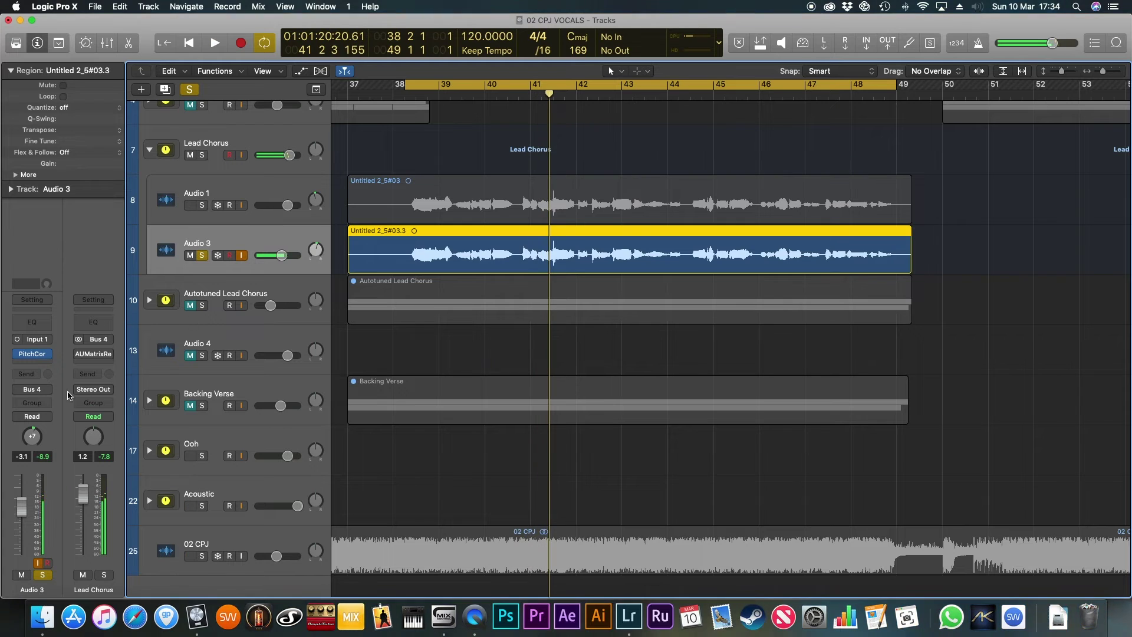
- Insert Stereo Spread (Mono->Stereo) below PitchCor on the Audio 3 vocal
{"action": "left_click", "coordinate": [32, 366]}
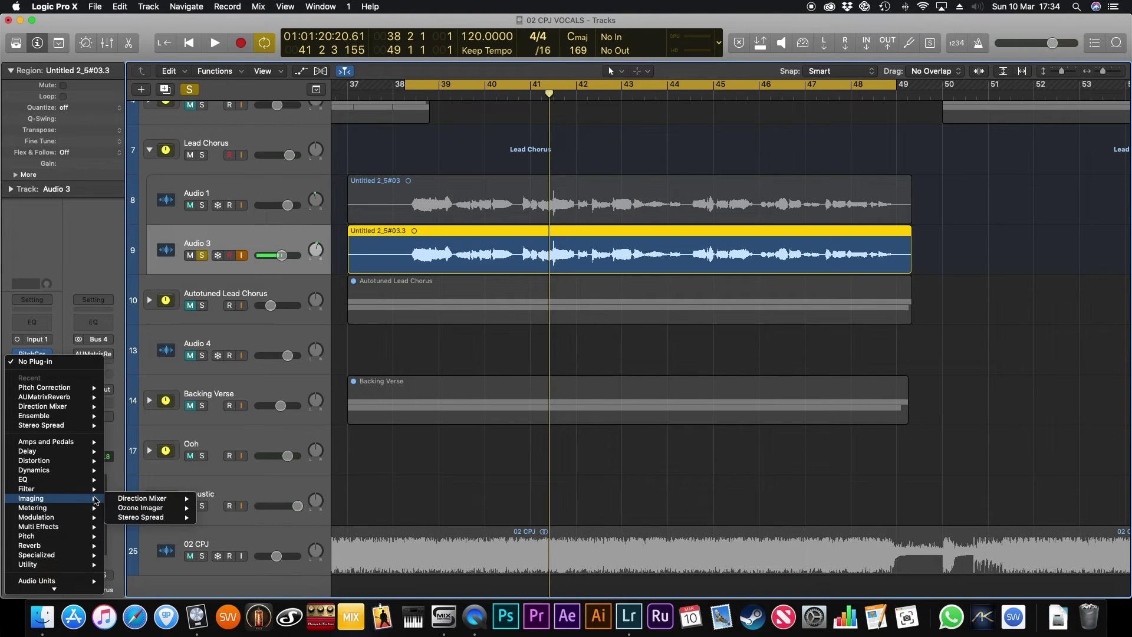
{"action": "mouse_move", "coordinate": [142, 518]}
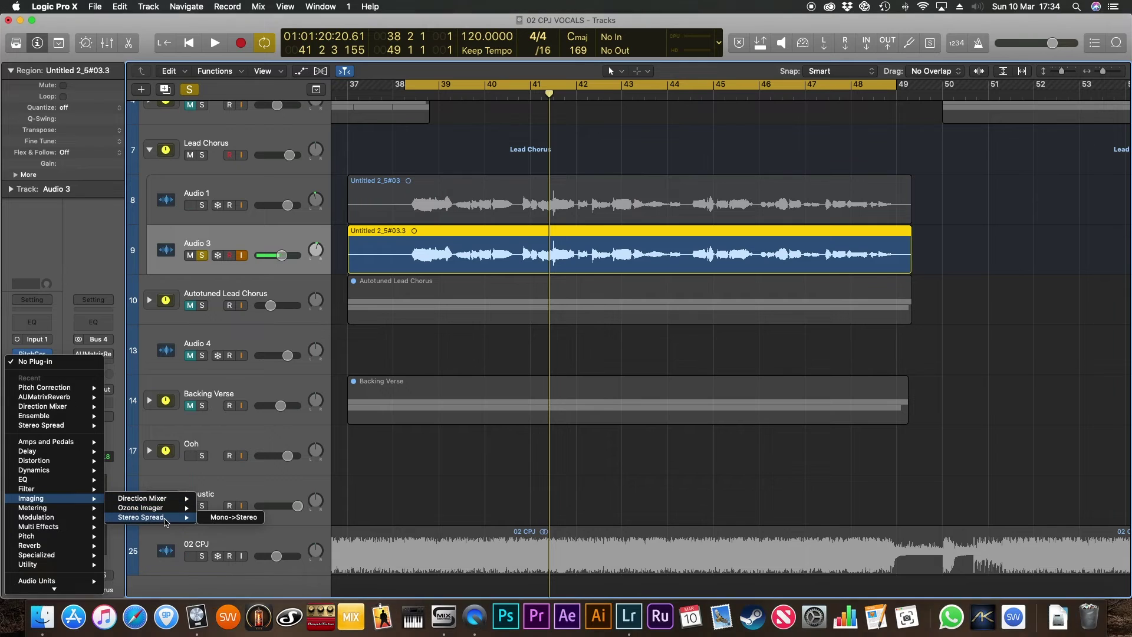
{"action": "left_click", "coordinate": [232, 516]}
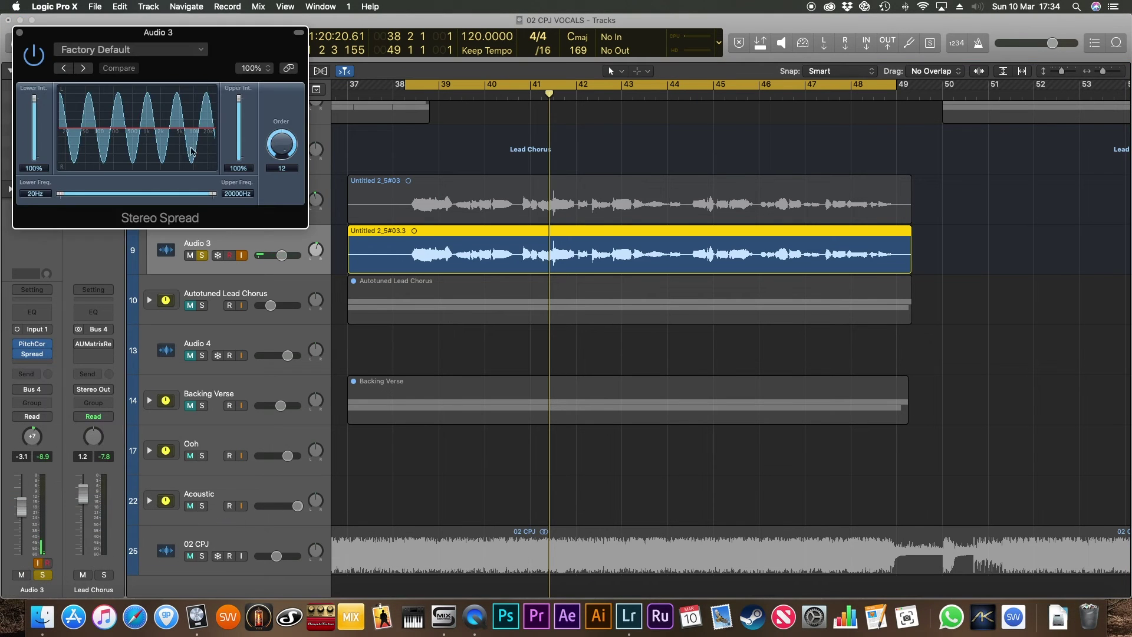
{"action": "left_click", "coordinate": [20, 34]}
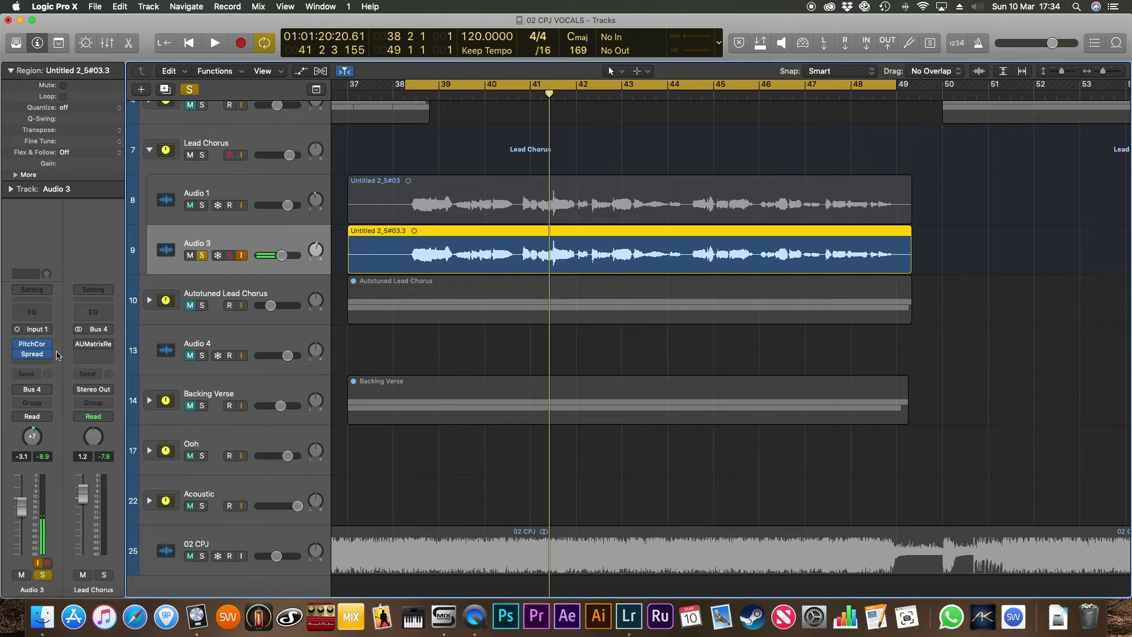
{"action": "left_click", "coordinate": [42, 365]}
{"action": "mouse_move", "coordinate": [128, 400]}
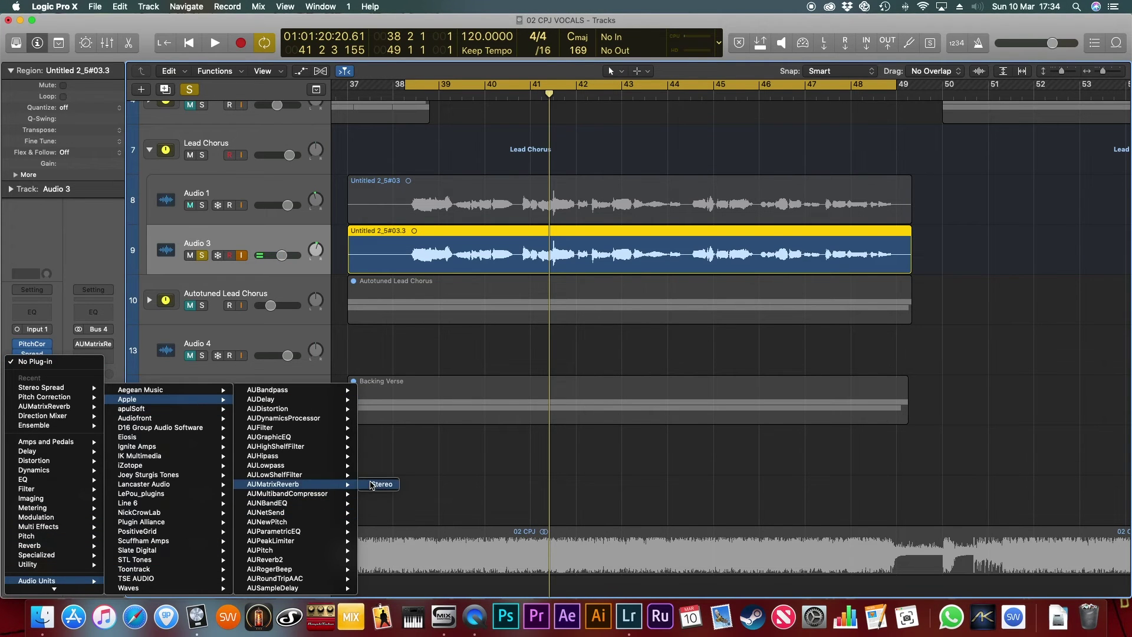
- Insert a stereo AUMatrixReverb loaded with the Plate factory preset on Audio 3
{"action": "left_click", "coordinate": [380, 484]}
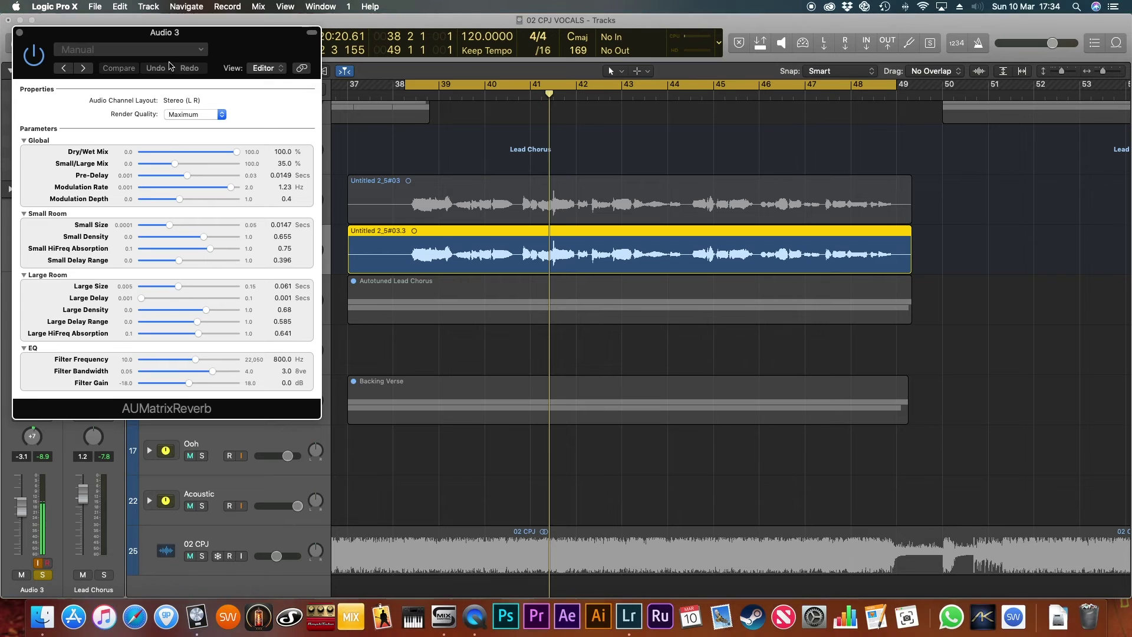
{"action": "left_click", "coordinate": [131, 49]}
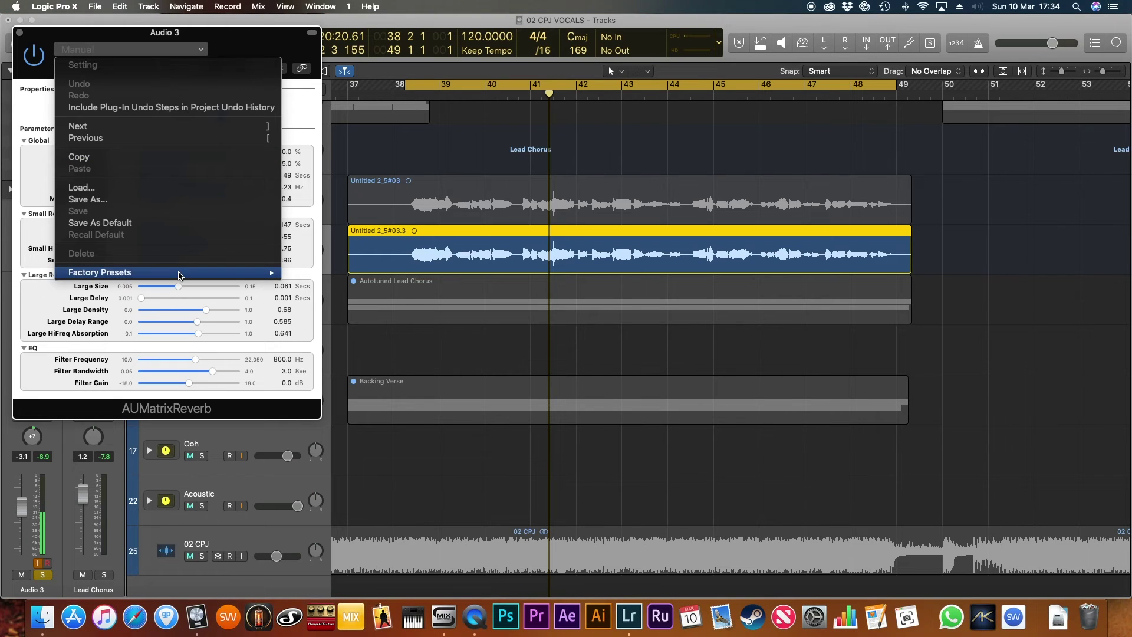
{"action": "mouse_move", "coordinate": [100, 273]}
{"action": "left_click", "coordinate": [318, 328]}
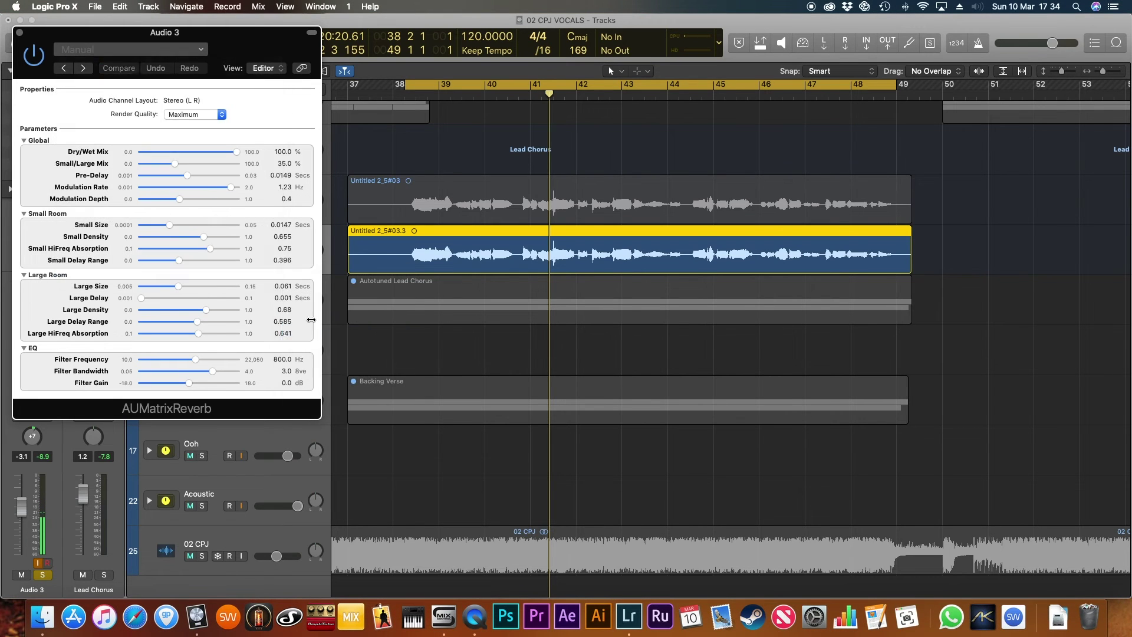
{"action": "left_click", "coordinate": [20, 34]}
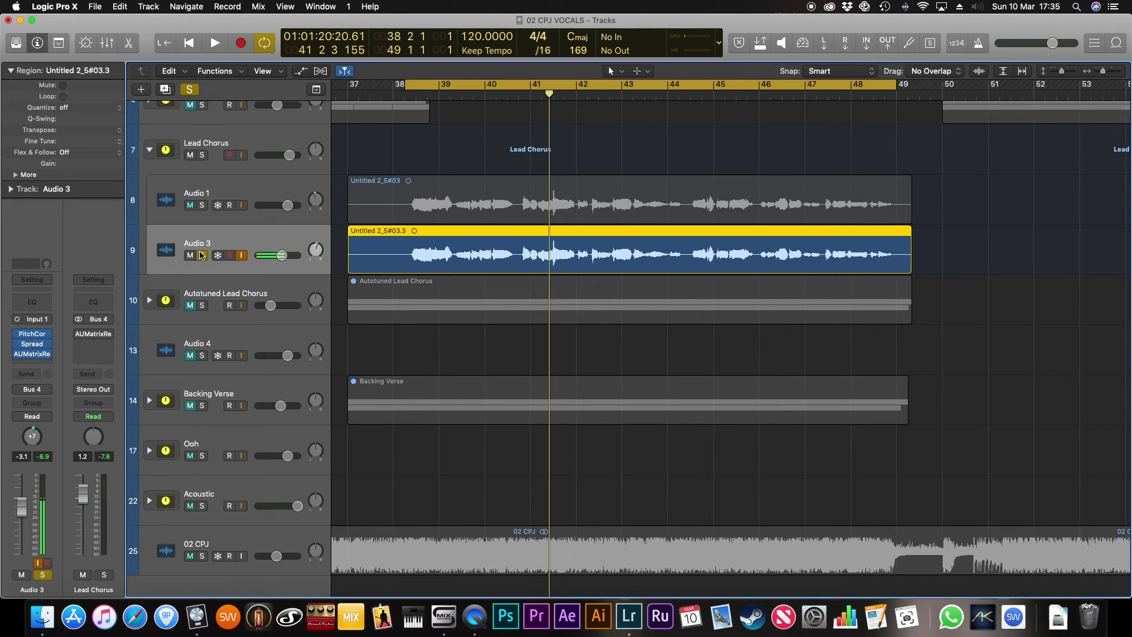
- Play back the effected vocal briefly, then unsolo Audio 3
{"action": "key", "text": "space"}
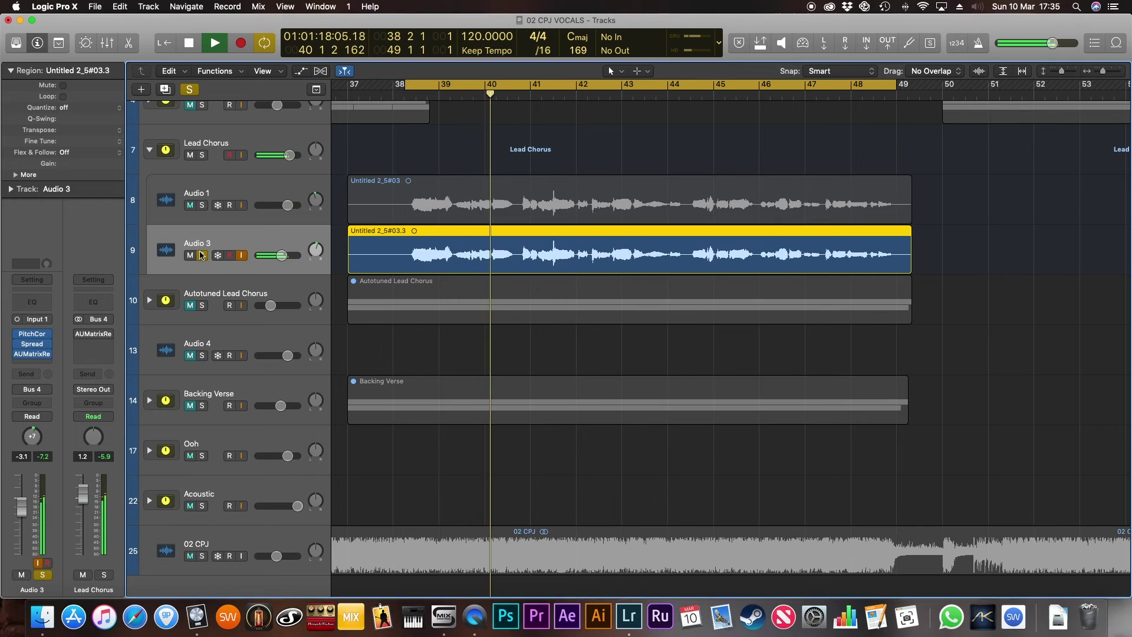
{"action": "key", "text": "space"}
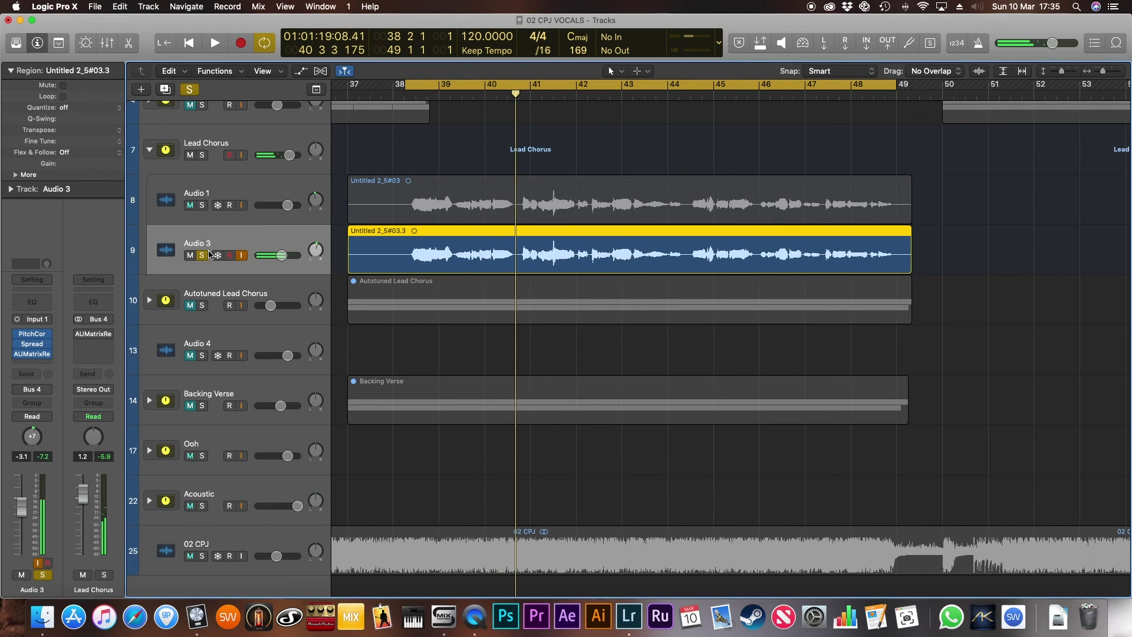
{"action": "left_click", "coordinate": [201, 255]}
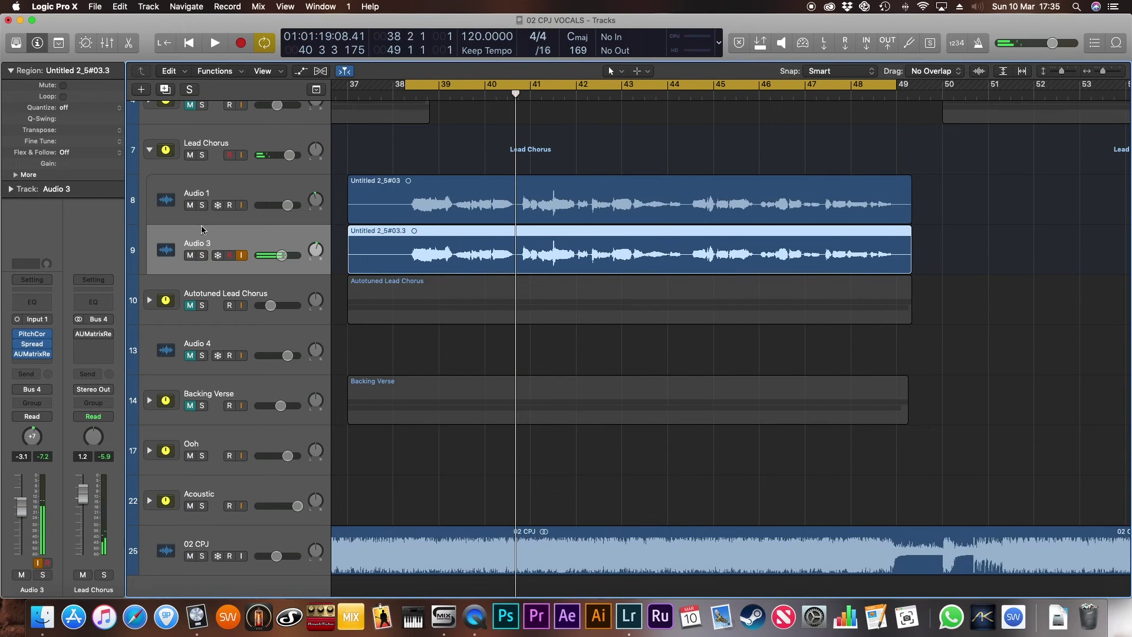
- Play the chorus, unsolo Lead Chorus for the full mix, and raise its volume to 6.0 dB
{"action": "left_click", "coordinate": [202, 155]}
{"action": "key", "text": "space"}
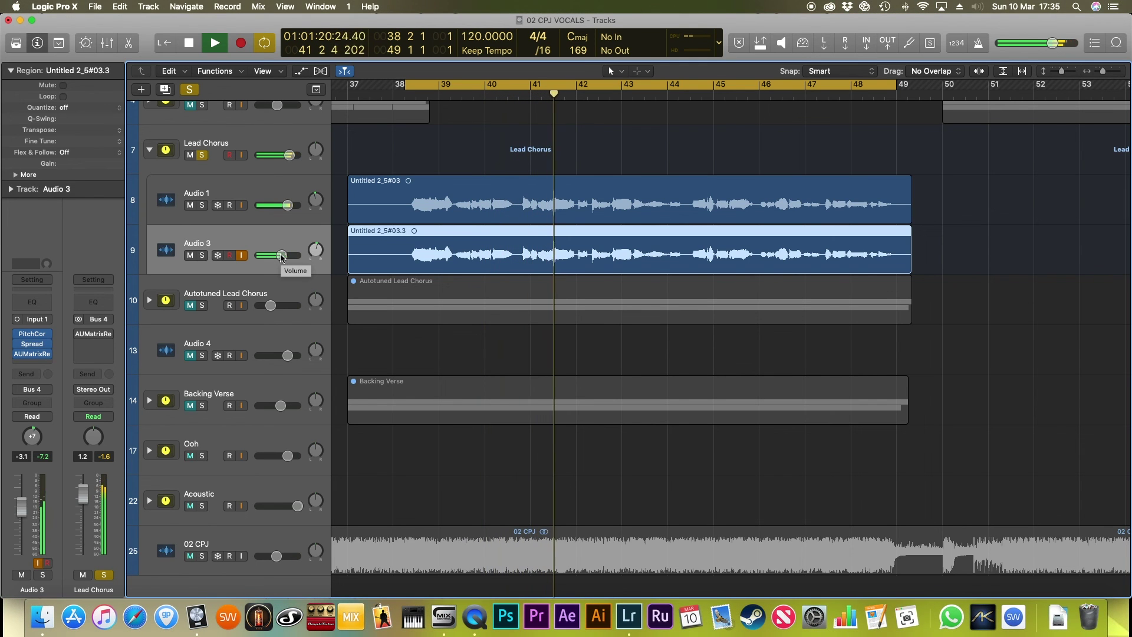
{"action": "left_click", "coordinate": [201, 155]}
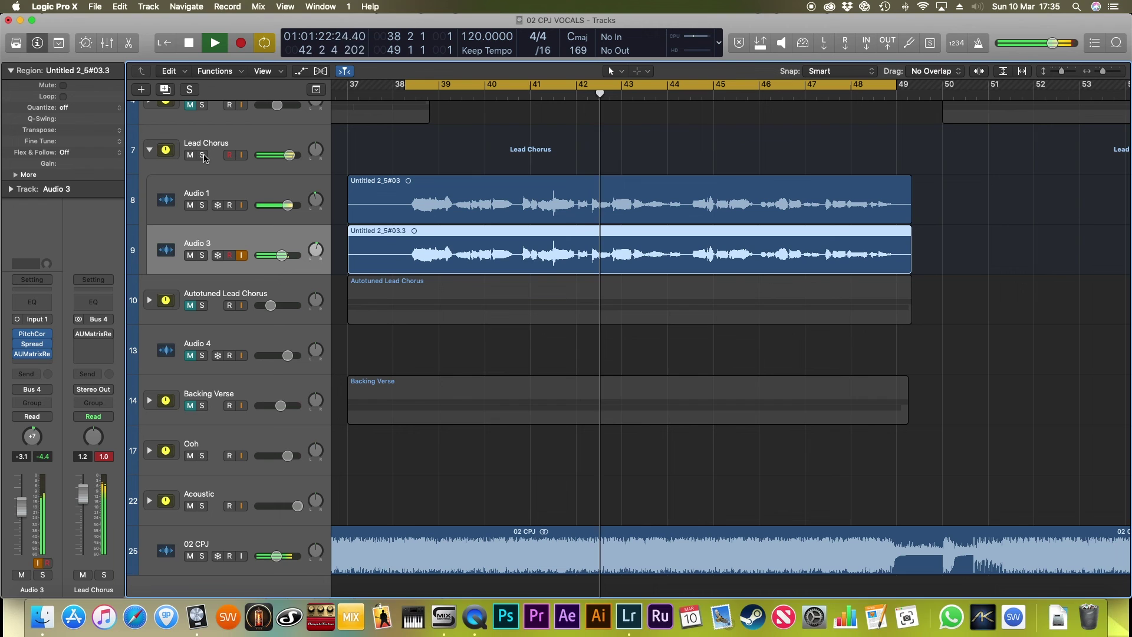
{"action": "left_click_drag", "start_coordinate": [289, 155], "coordinate": [395, 153]}
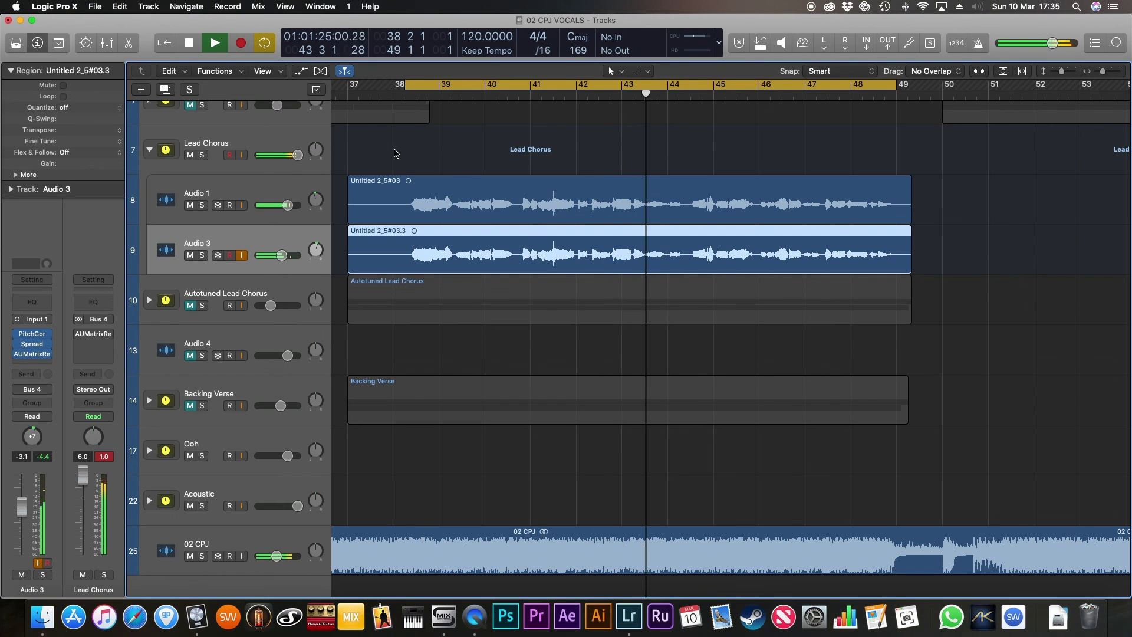